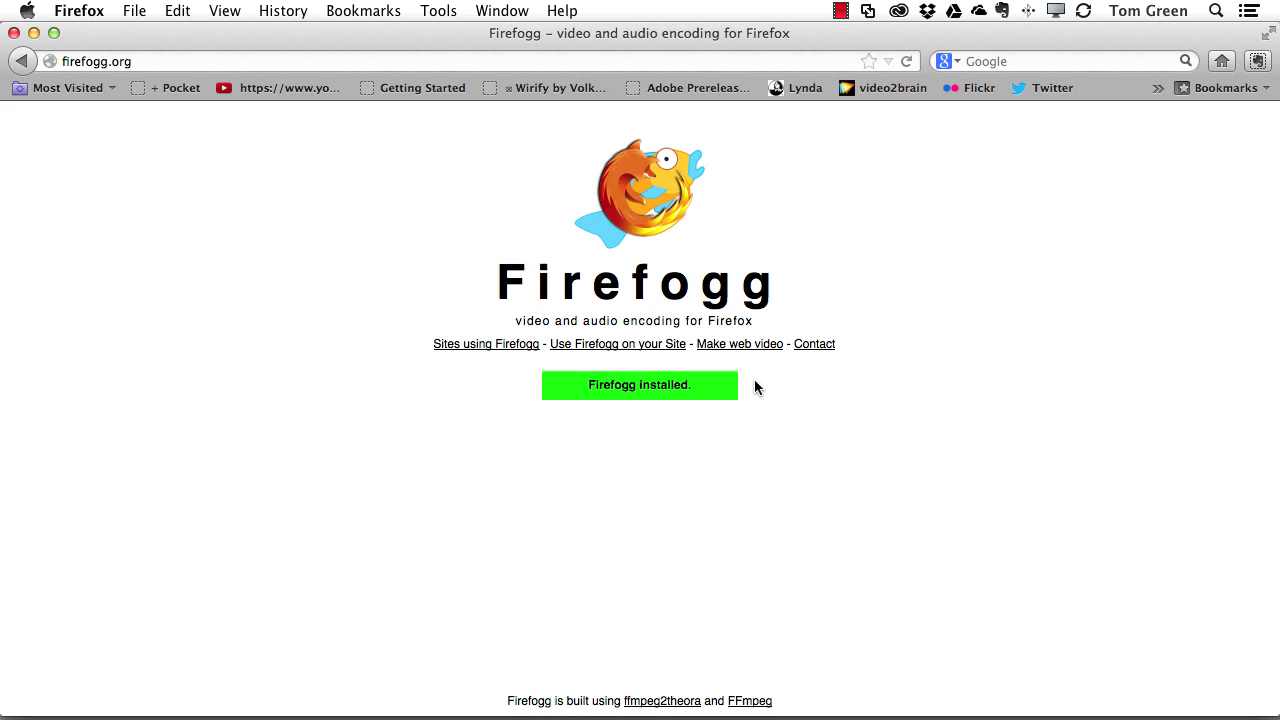
Step: Go from firefogg.org to the Make Web Video page
left_click(760, 354)
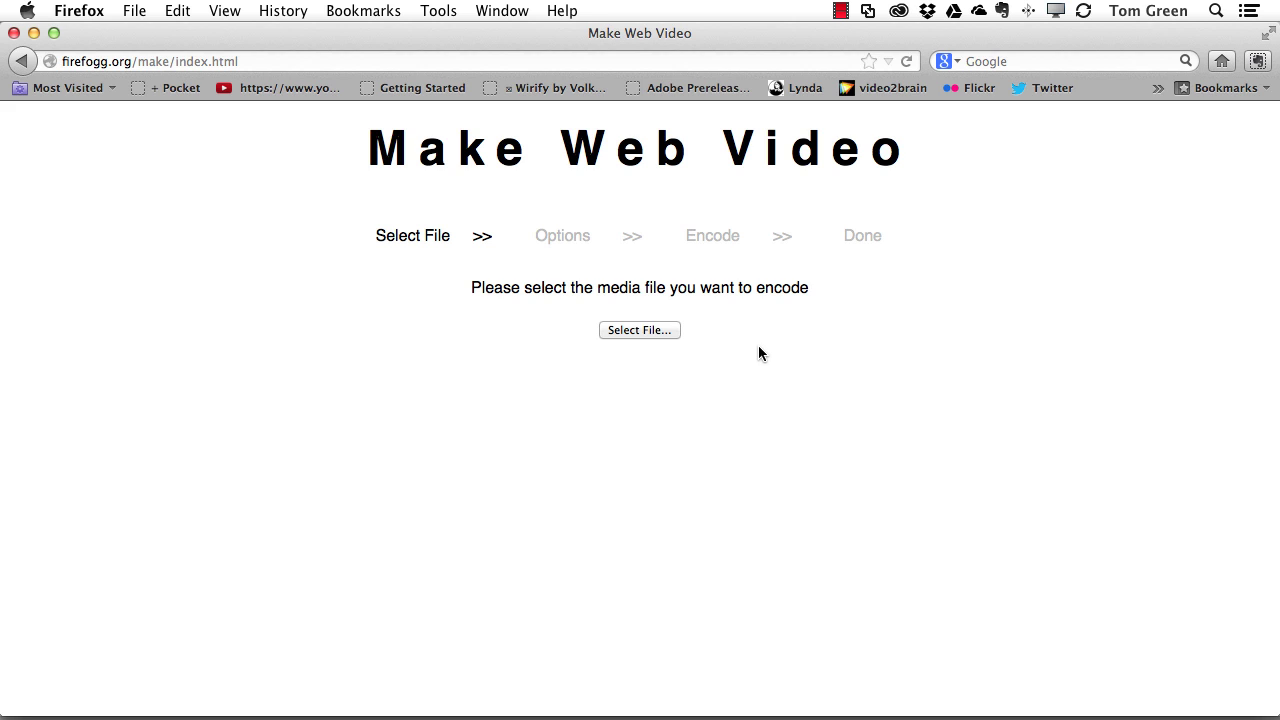
left_click(629, 329)
key("super+Tab")
key("super+Tab")
key("super+Tab")
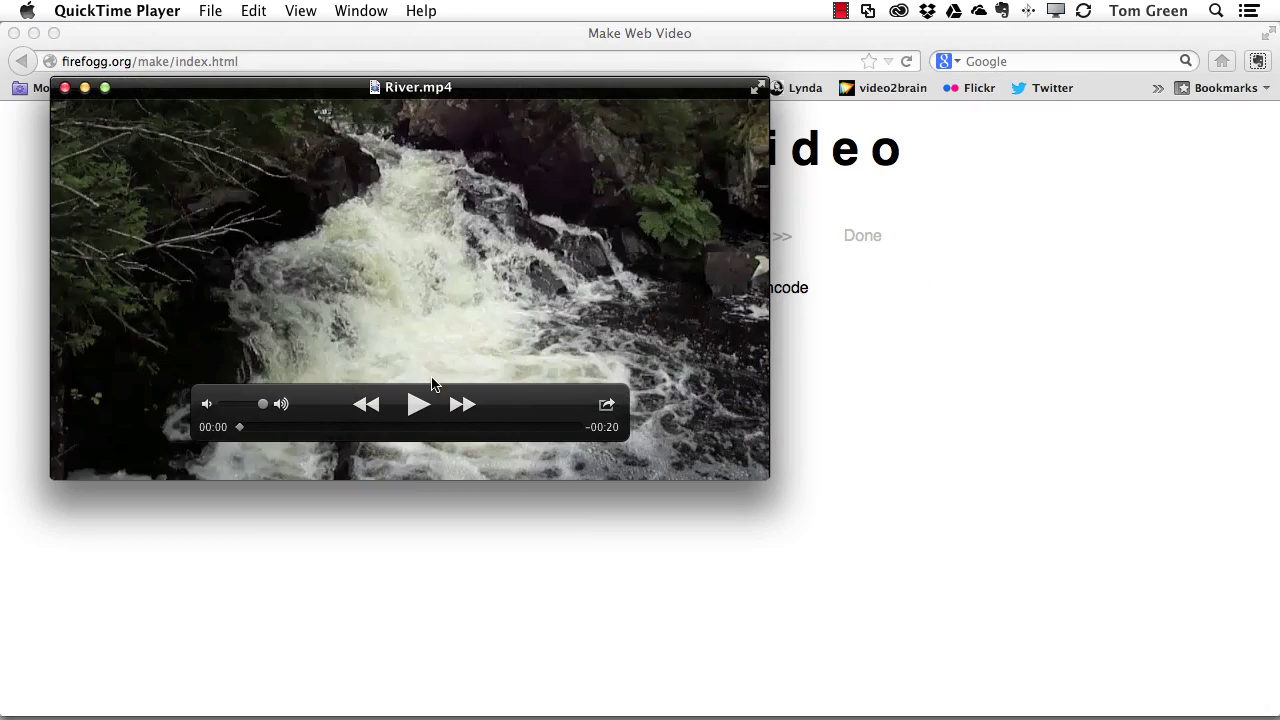
left_click(418, 405)
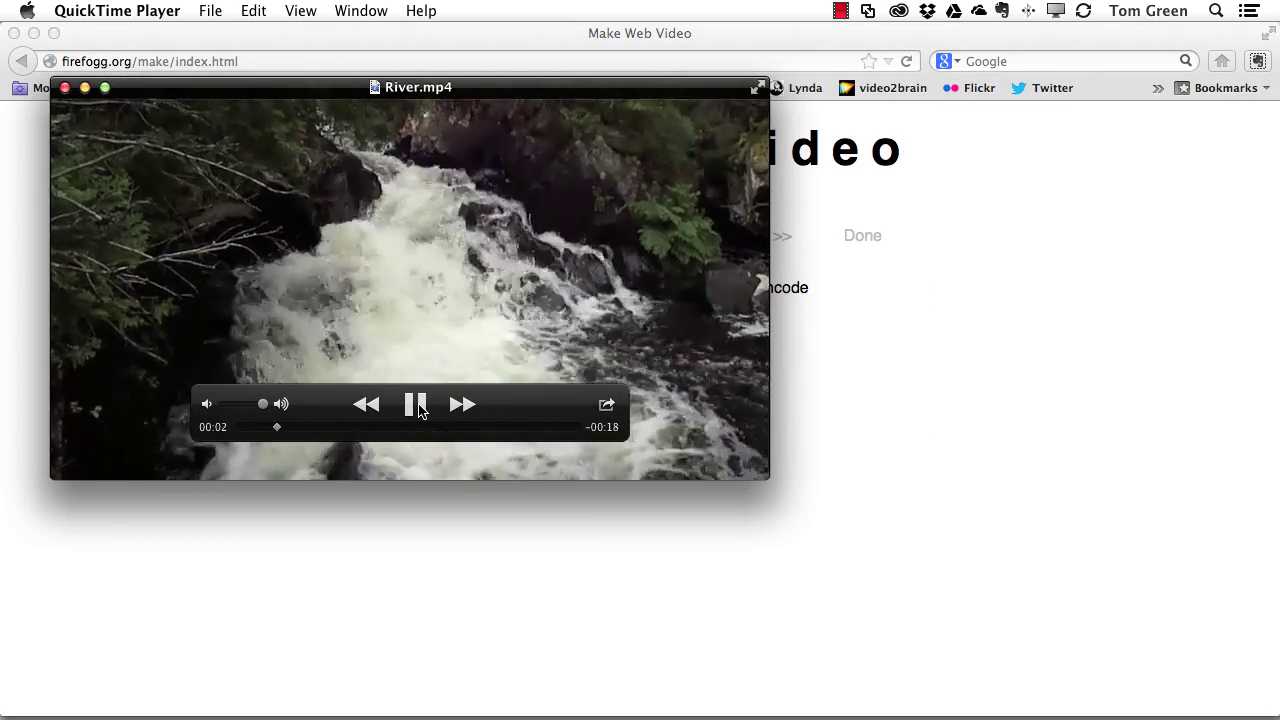
left_click(418, 405)
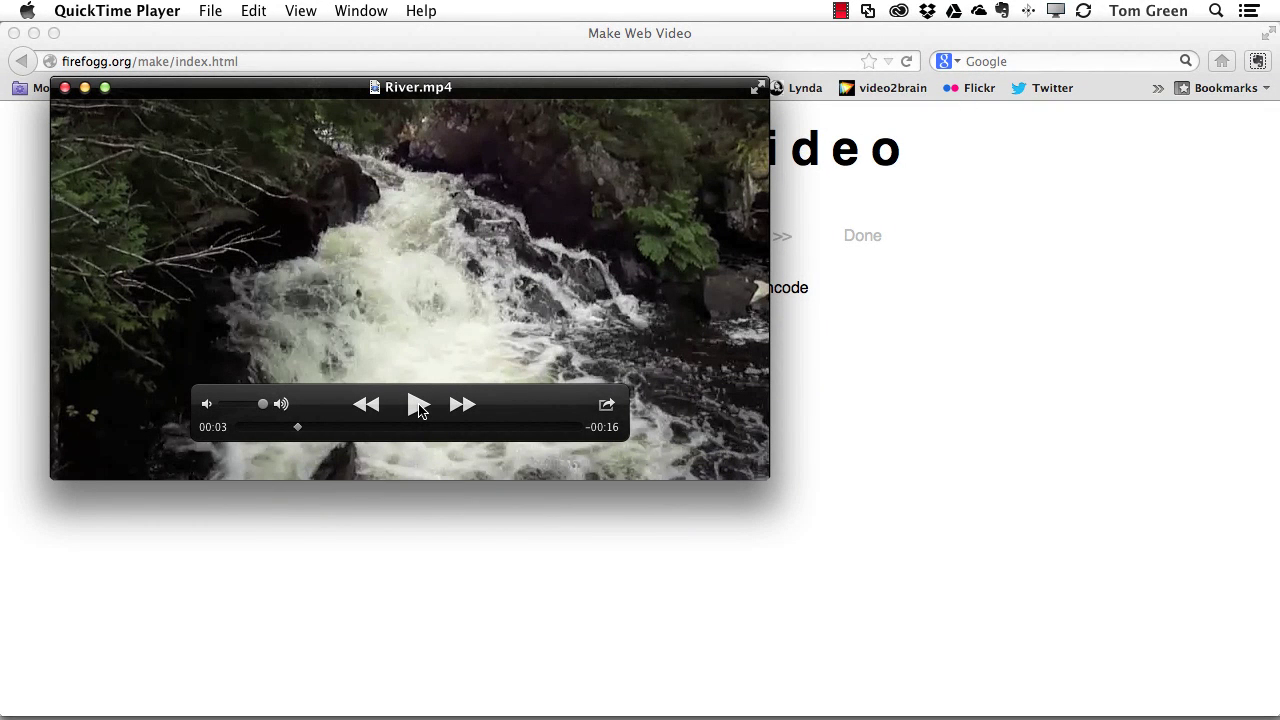
left_click(358, 10)
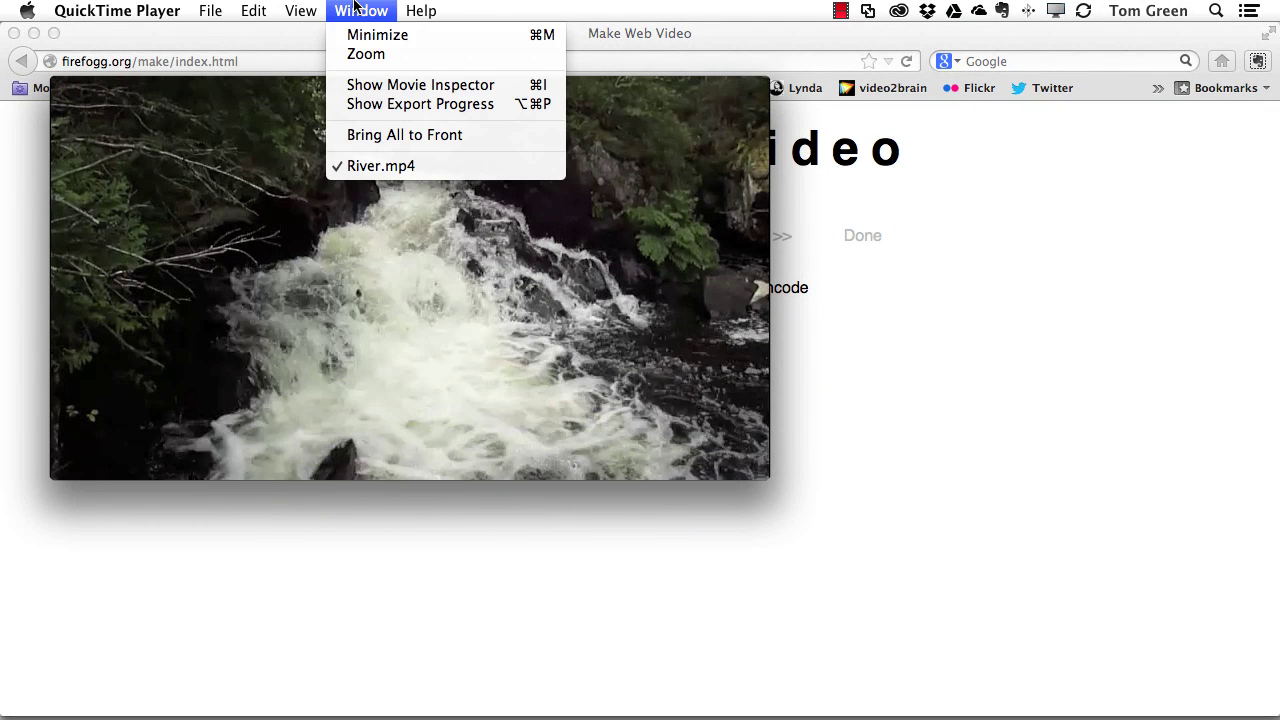
left_click(362, 85)
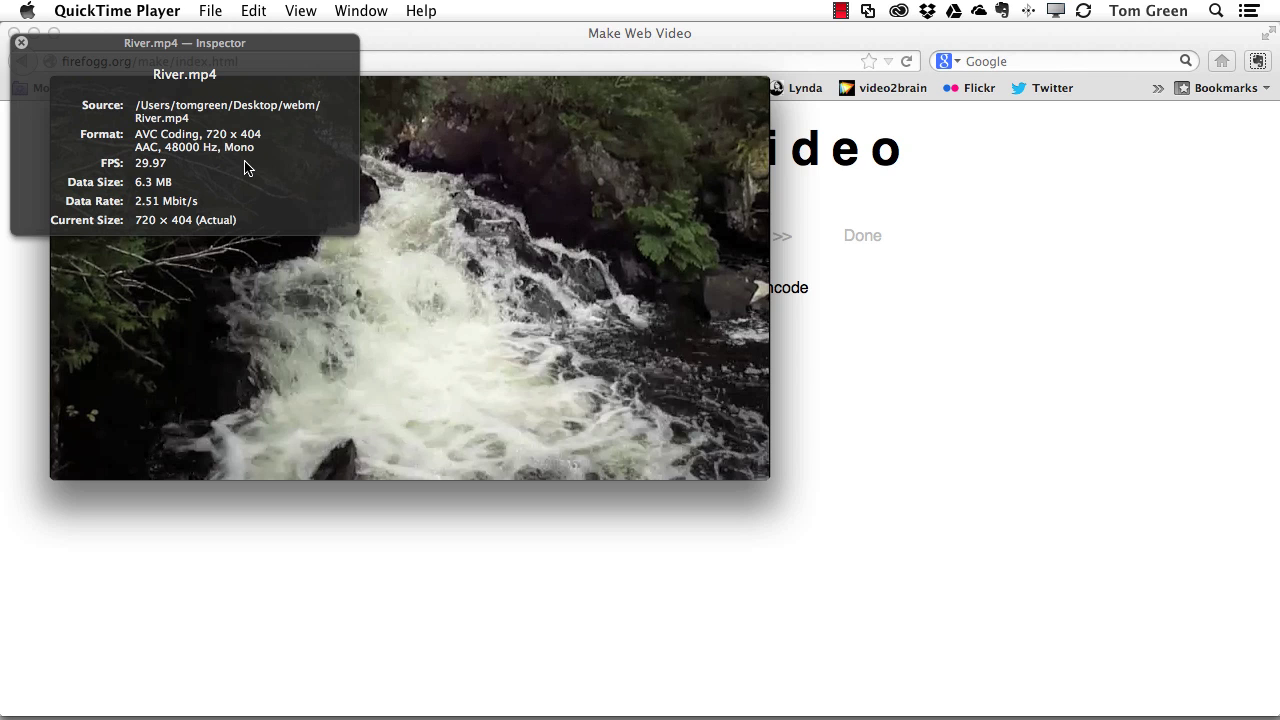
left_click(20, 45)
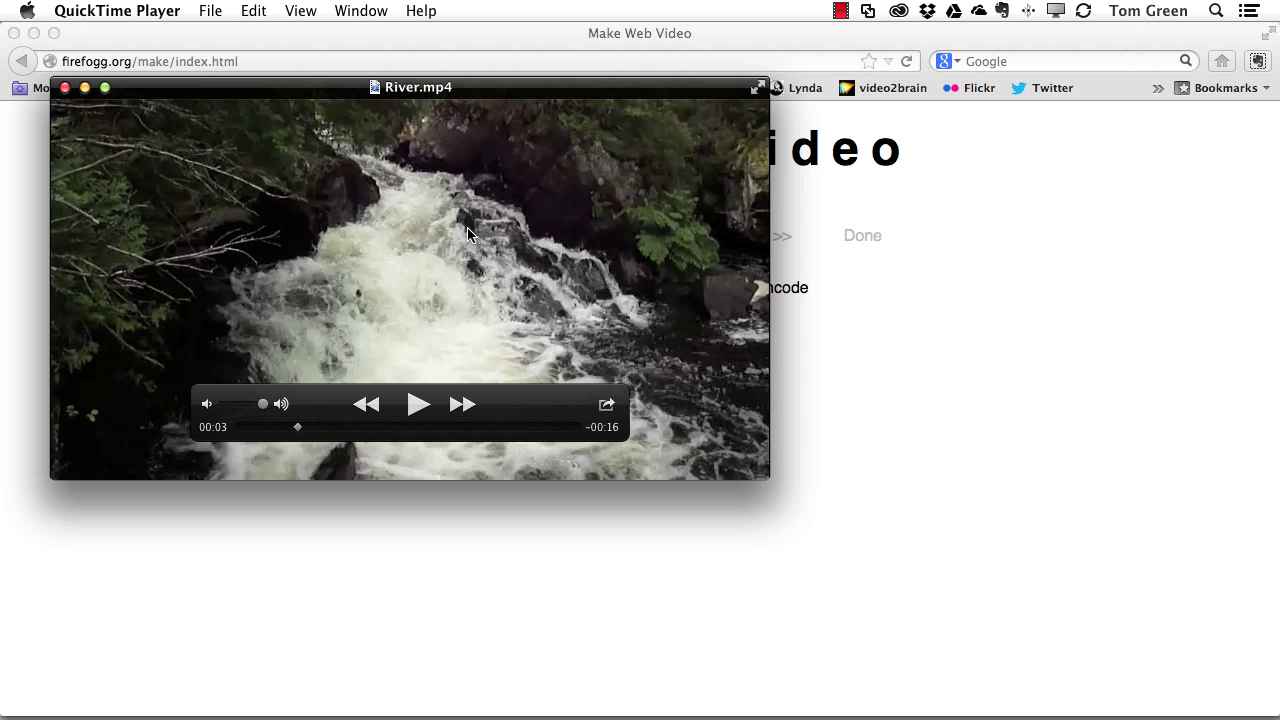
left_click(828, 343)
Step: Choose River.mp4 from the webm folder as the source video
left_click(627, 329)
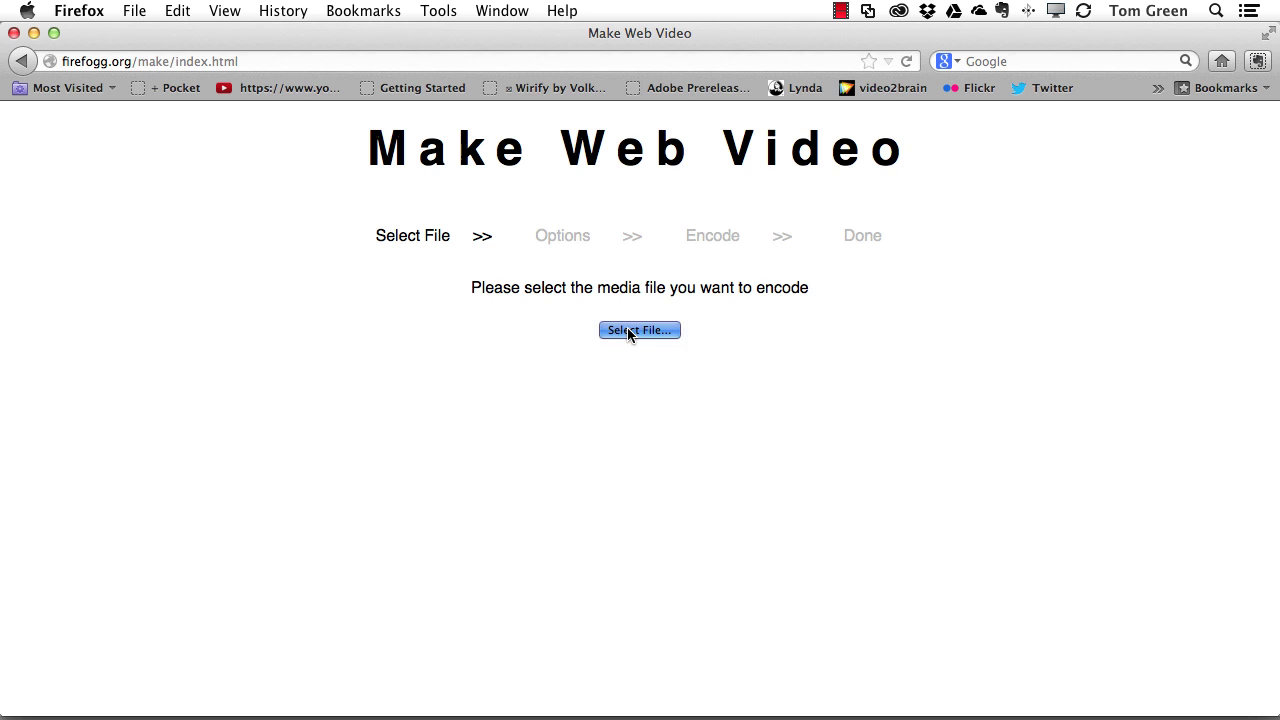
left_click(430, 195)
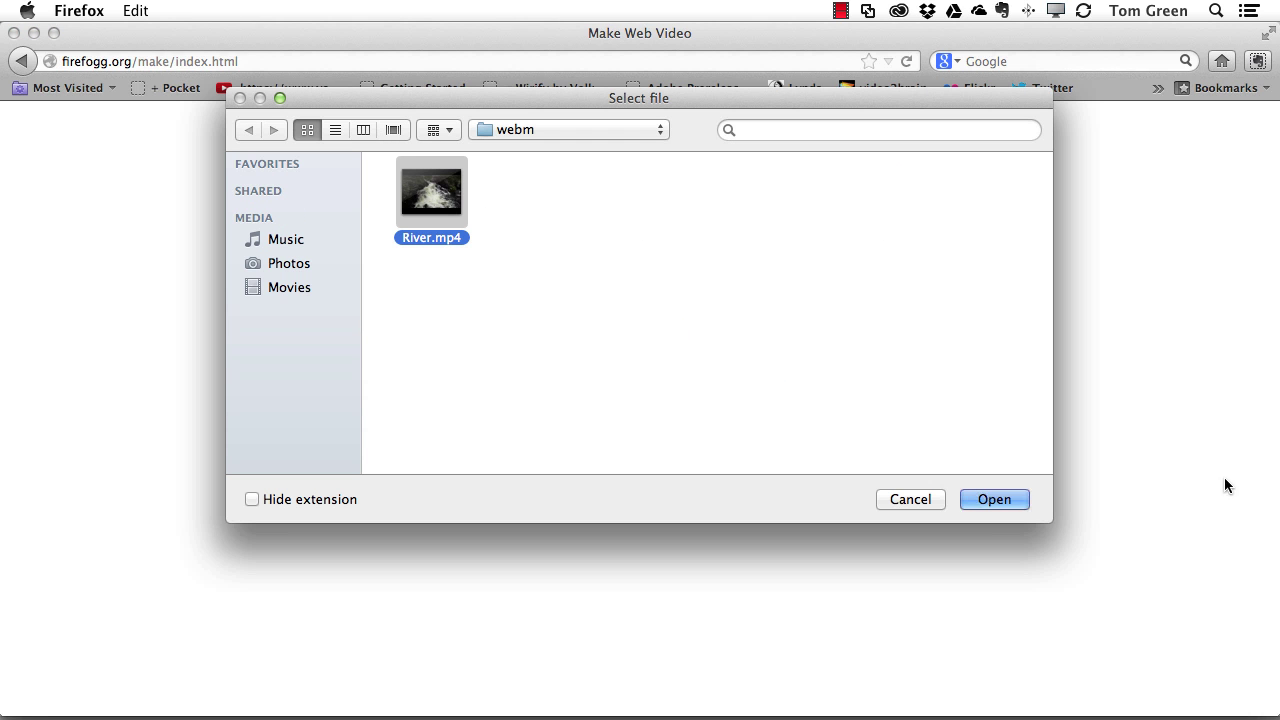
left_click(990, 500)
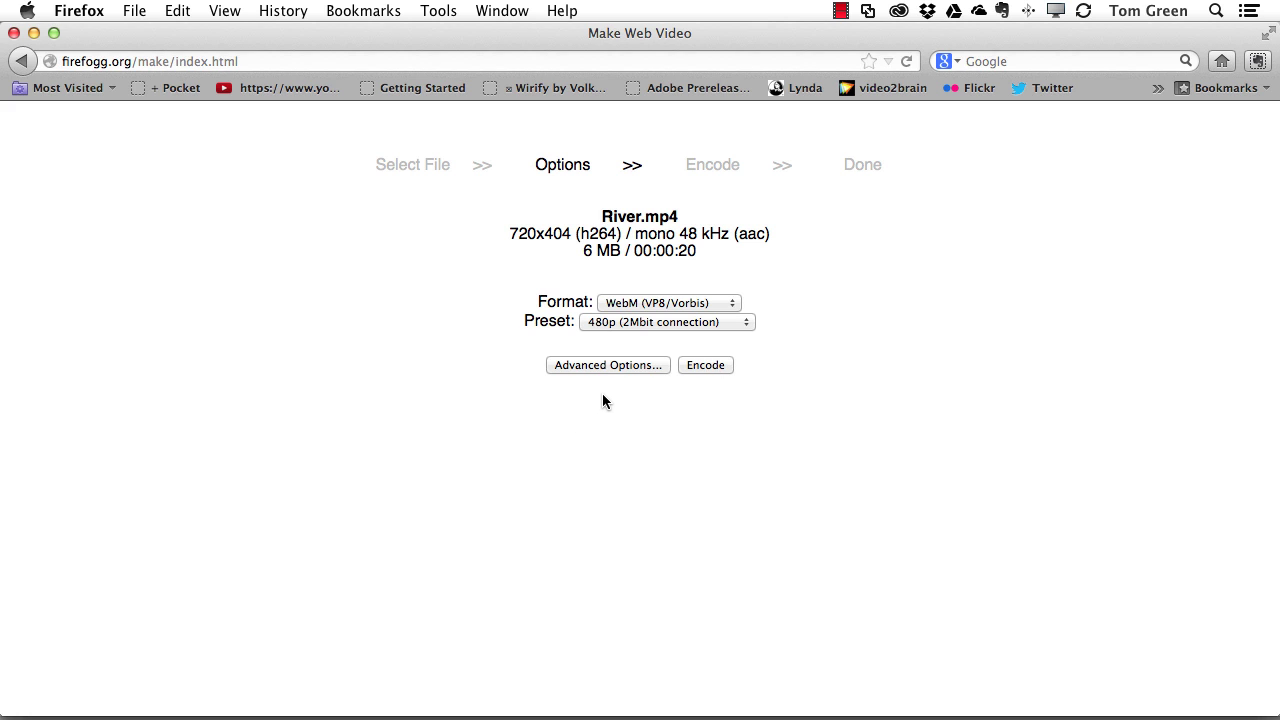
Step: Show the advanced options, keep WebM (VP8/Vorbis), and set video size to 720x404
left_click(602, 364)
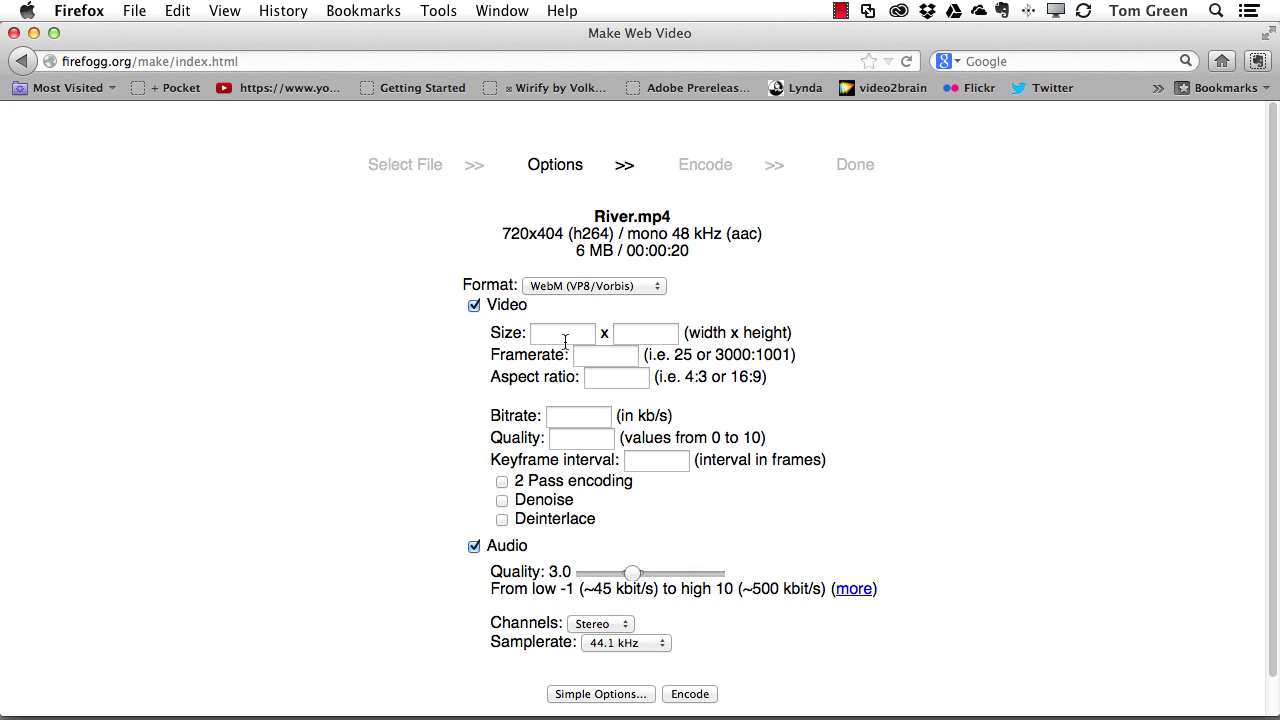
left_click(604, 288)
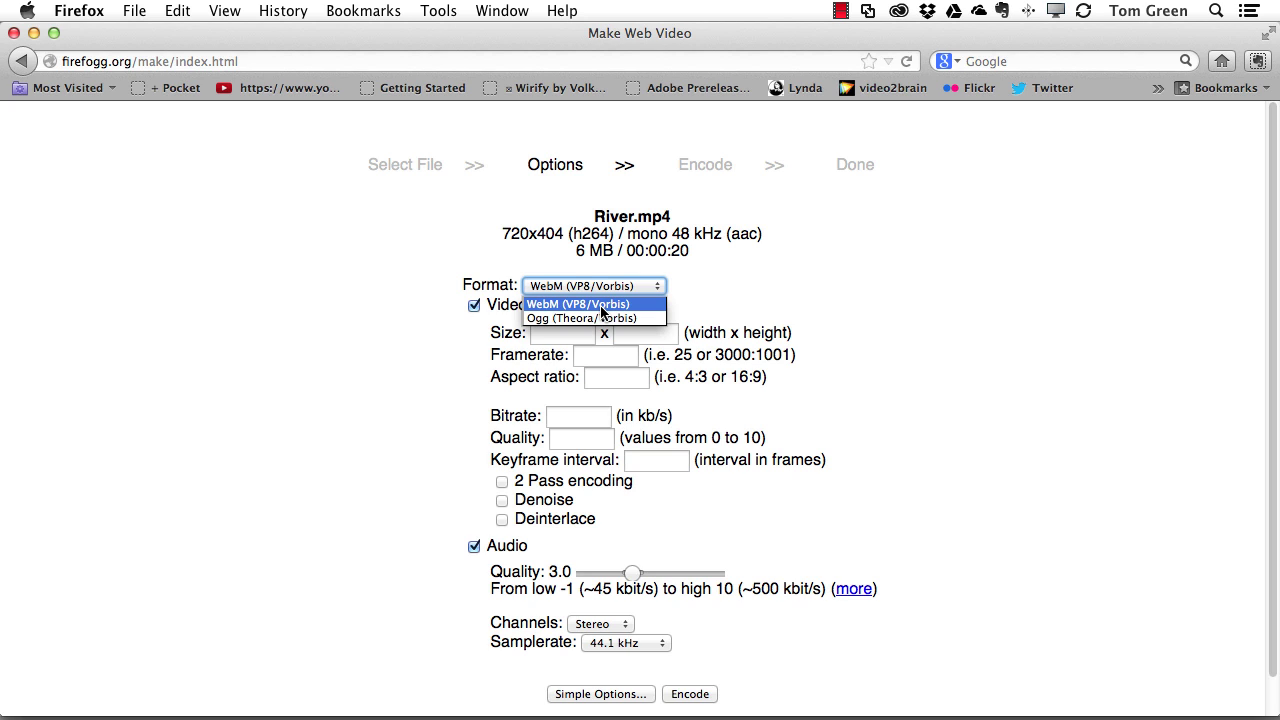
left_click(603, 304)
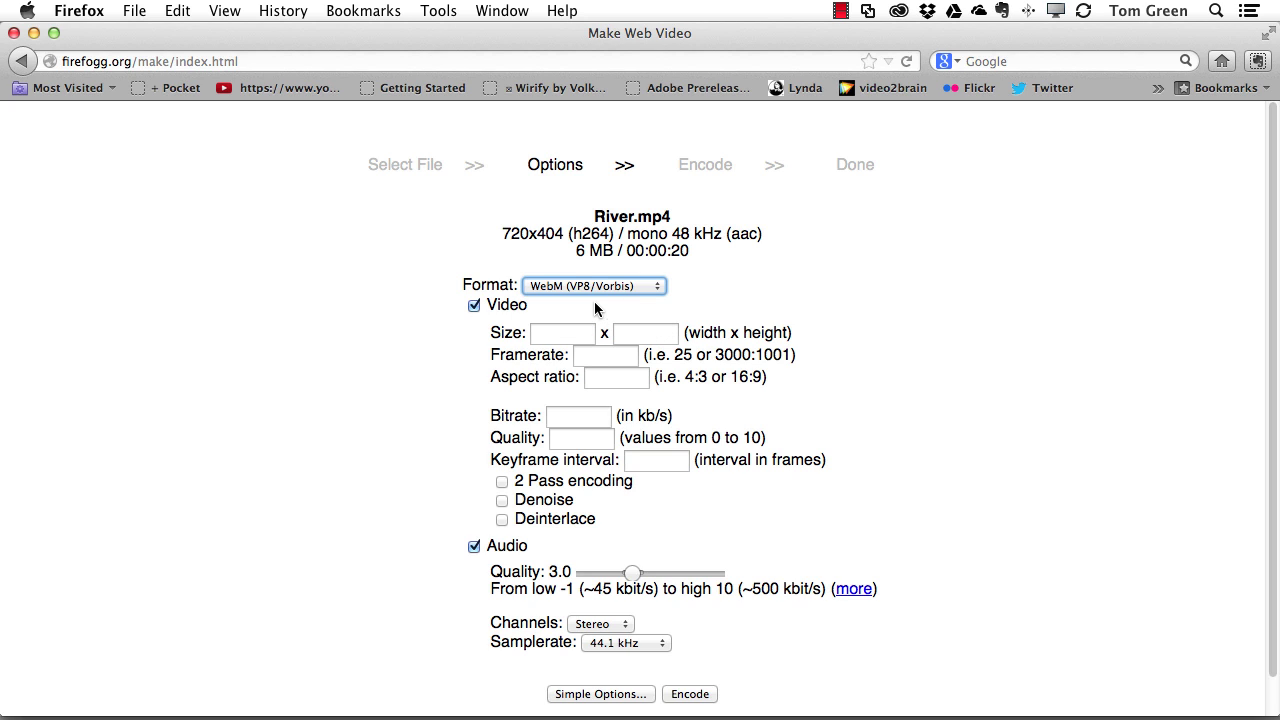
left_click(550, 337)
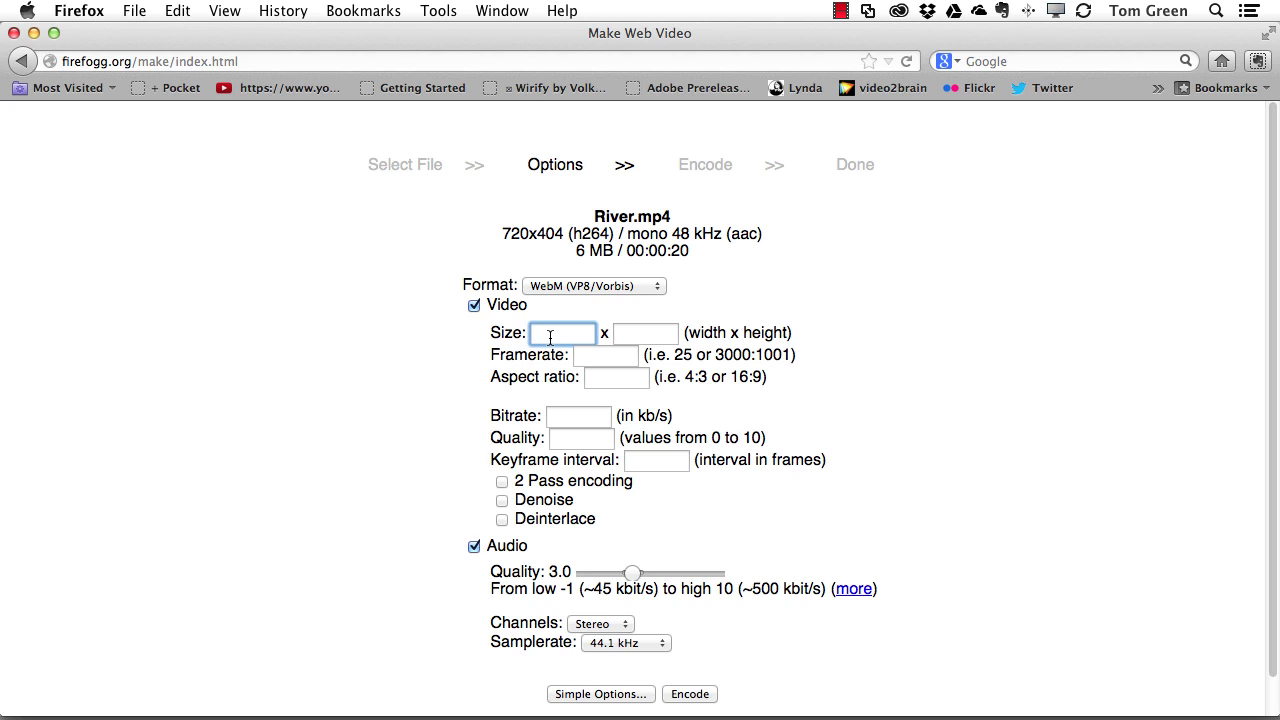
type("720")
key("Tab")
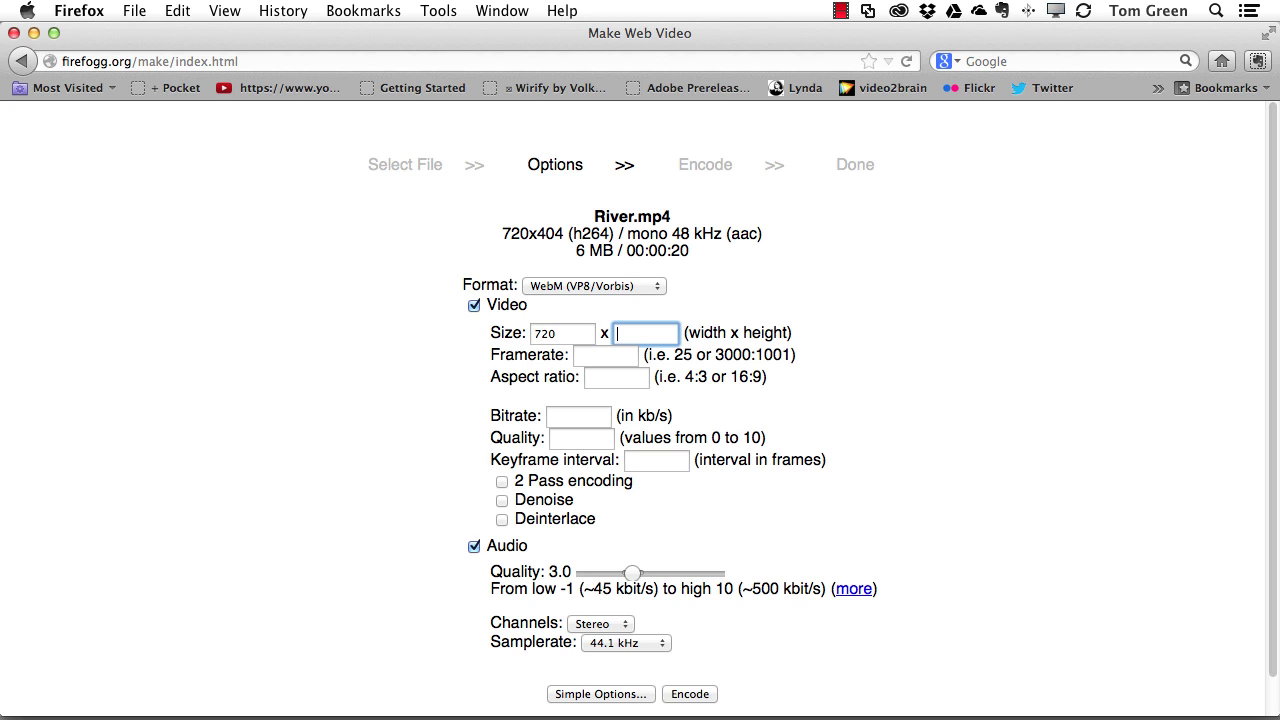
type("404")
Step: Set frame rate 30, aspect ratio 16:9 and video bitrate 3500 kb/s
left_click(616, 357)
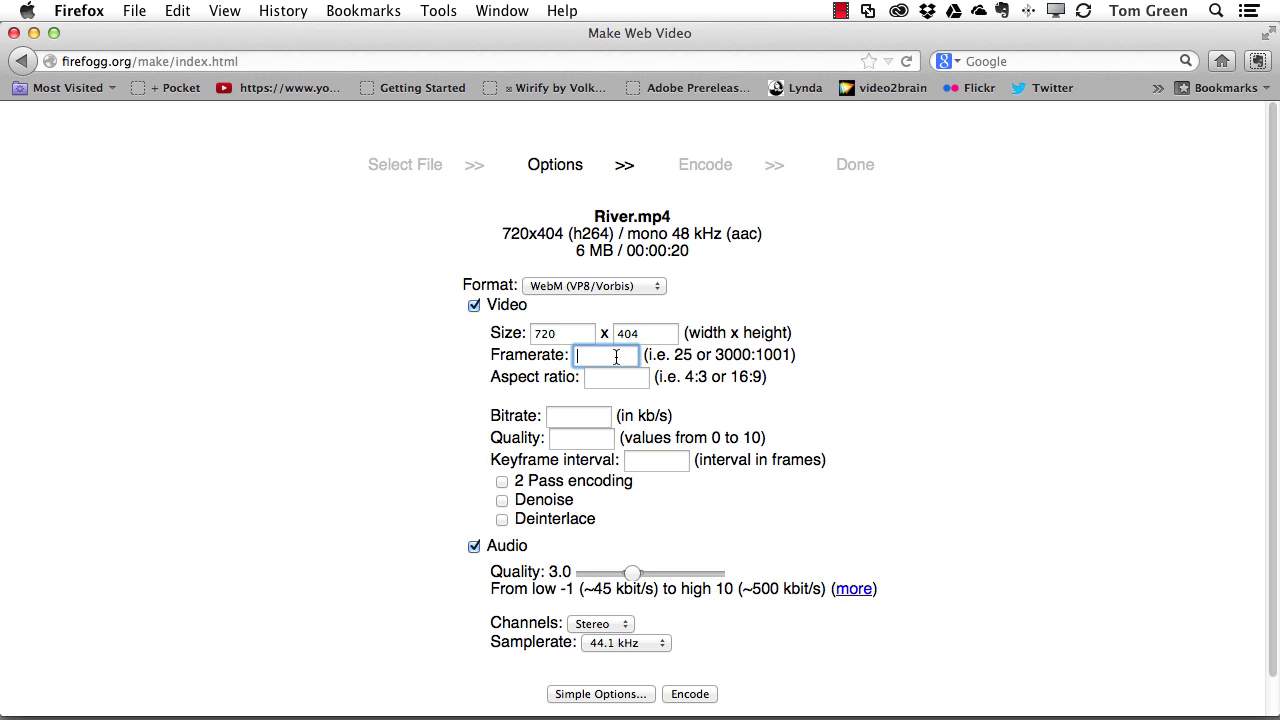
type("30")
left_click(618, 376)
type("16:9")
left_click(560, 420)
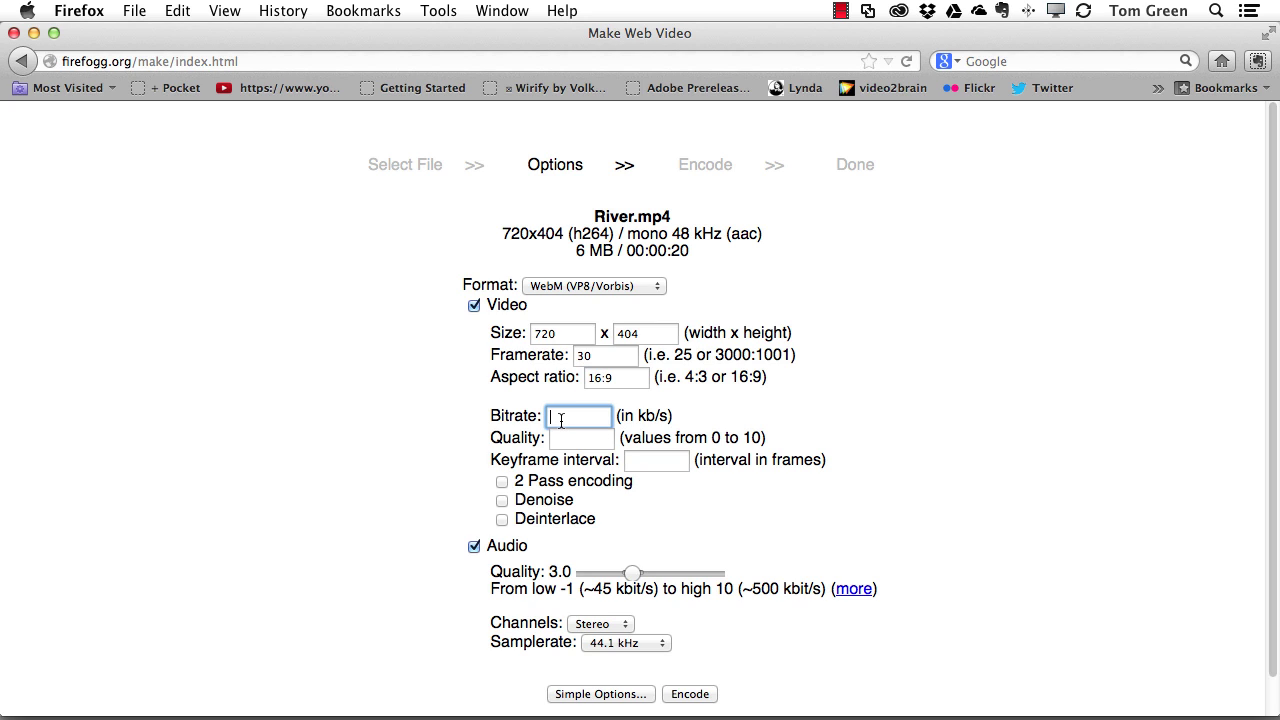
type("3500")
Step: Set video quality to 10 and enable 2 Pass encoding
left_click(573, 440)
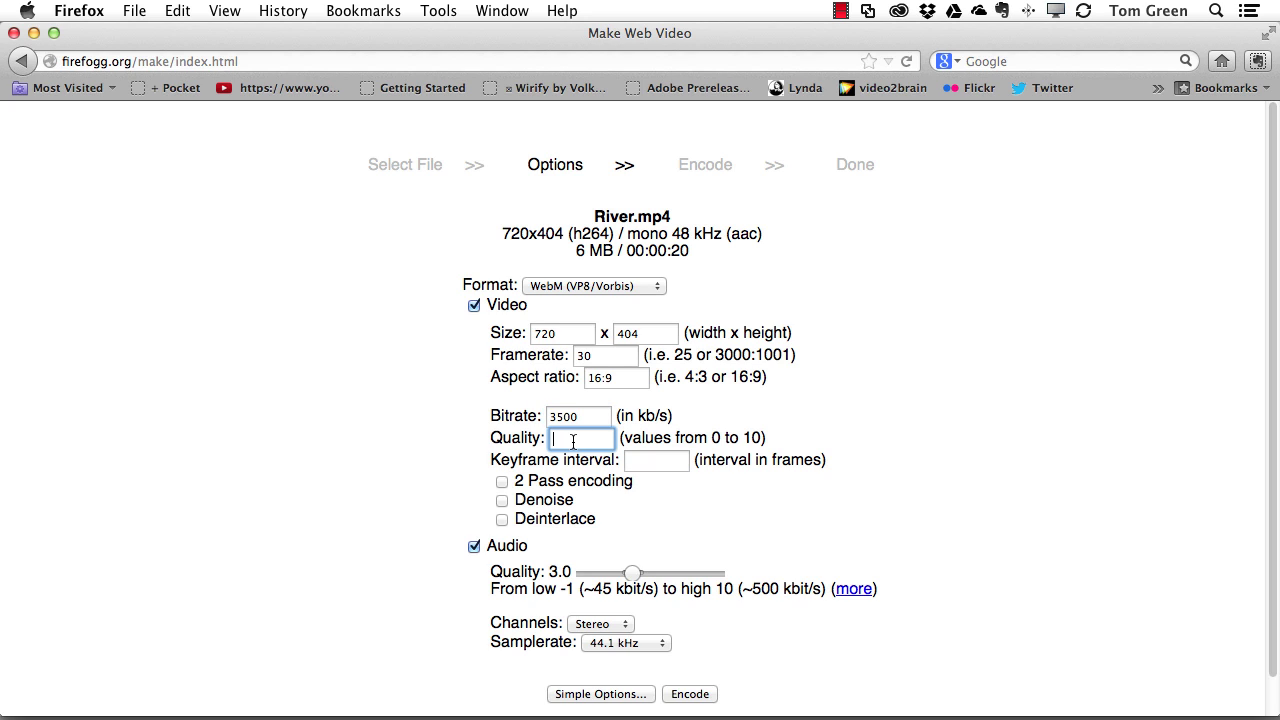
type("10")
left_click(502, 482)
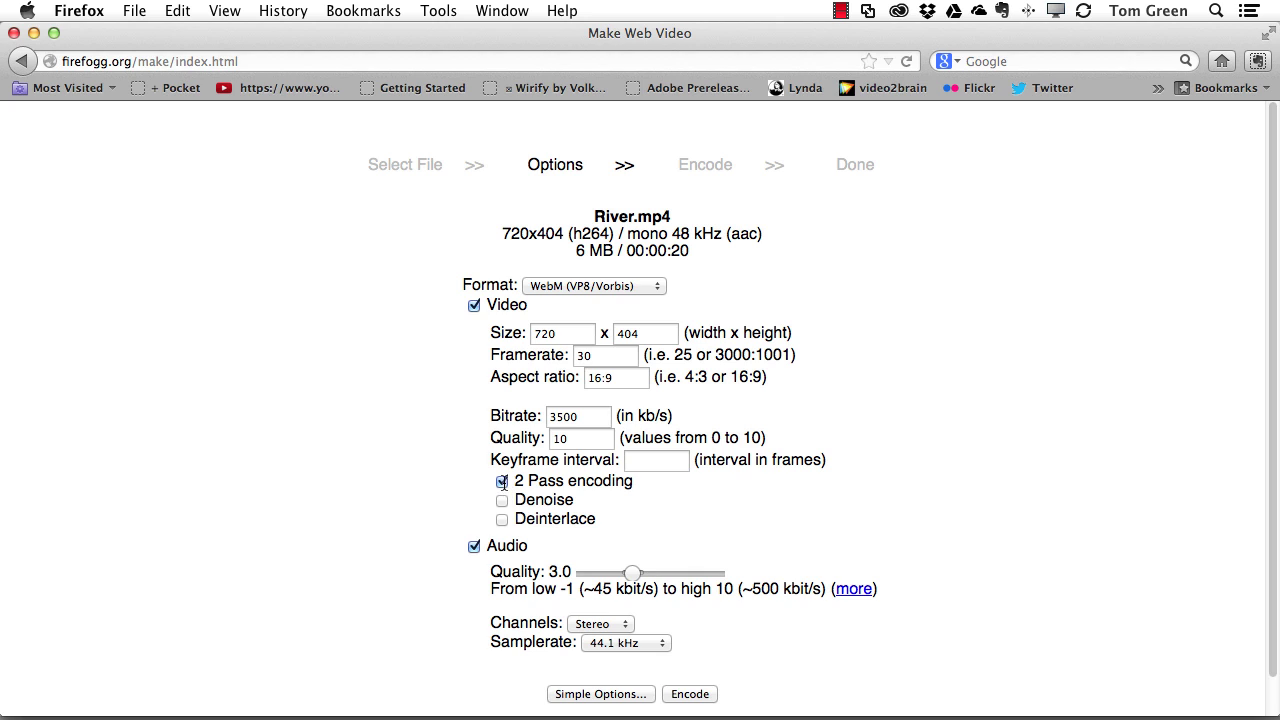
scroll(868, 484, "down", 1)
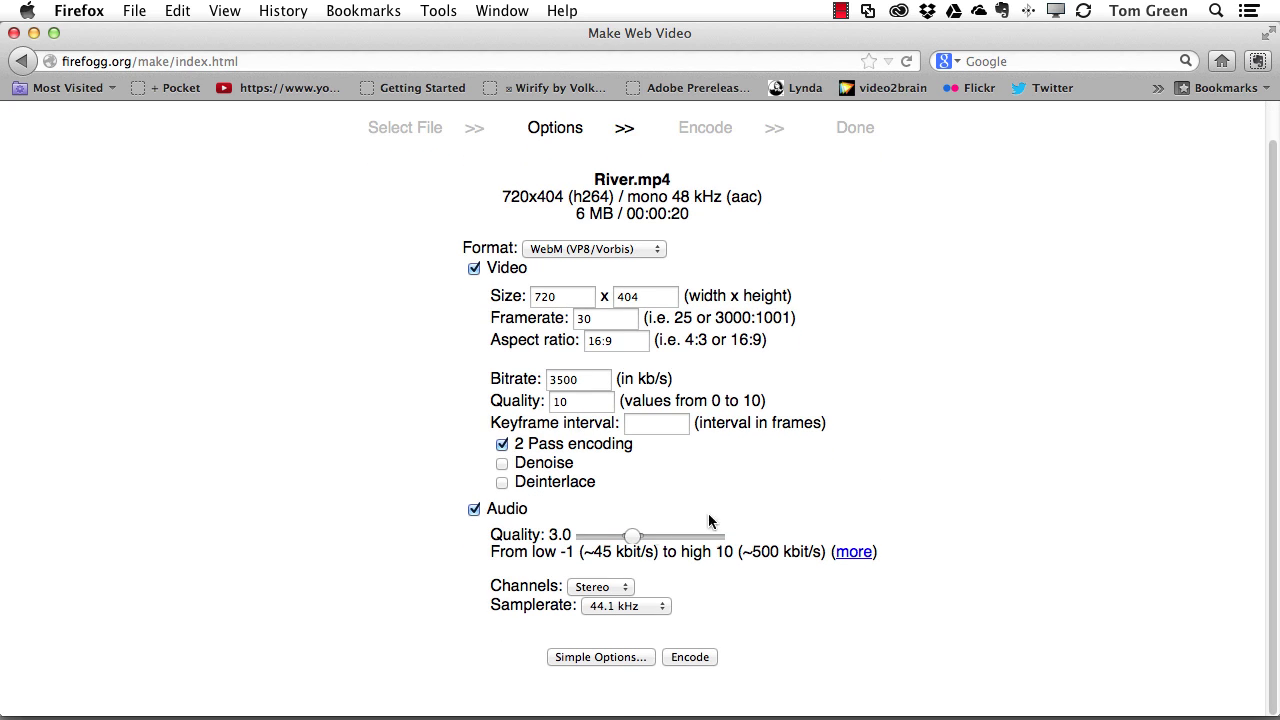
Step: Set audio to quality 7.0, Mono and 22,050 Hz, then start the encode
left_click_drag(624, 538, 678, 540)
left_click(608, 590)
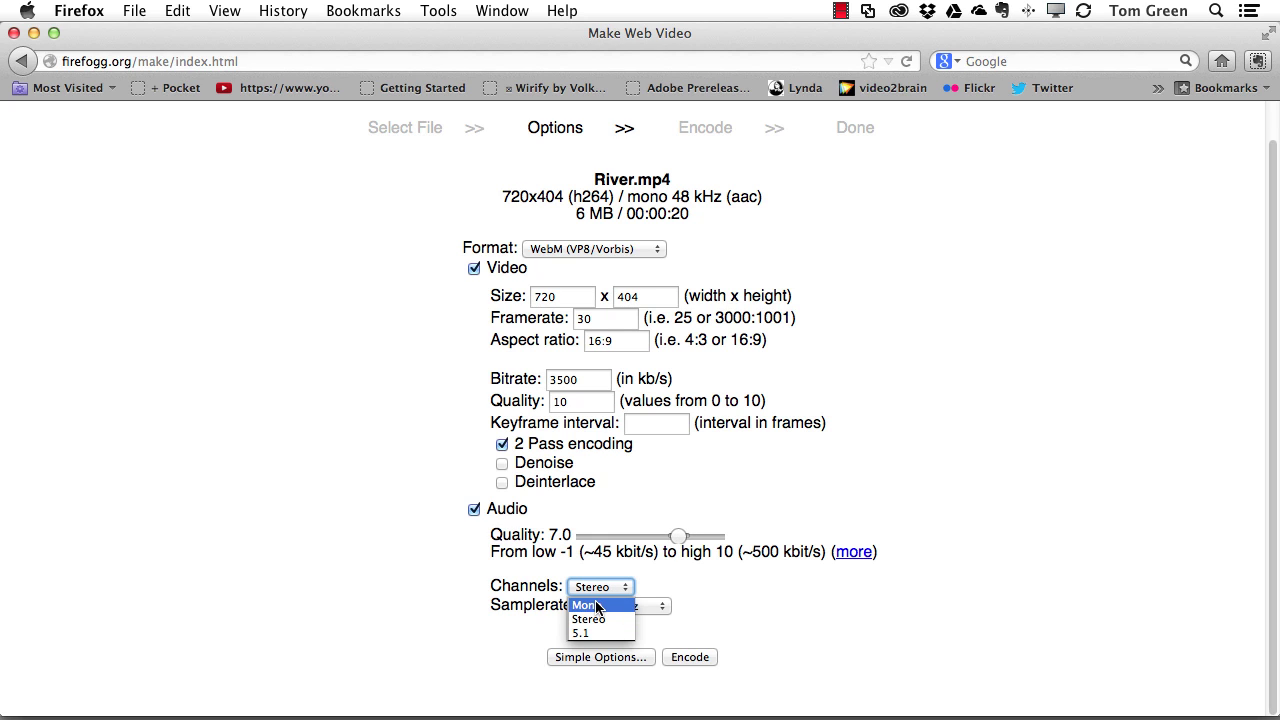
left_click(598, 602)
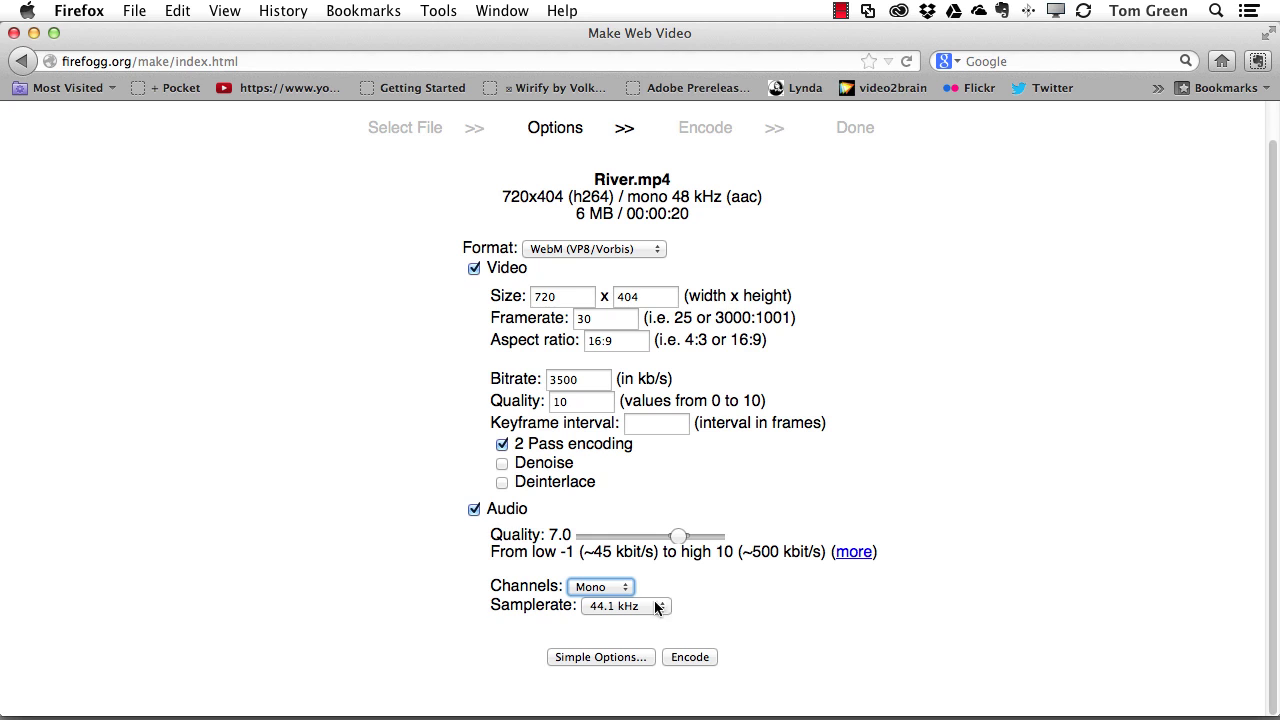
left_click(624, 607)
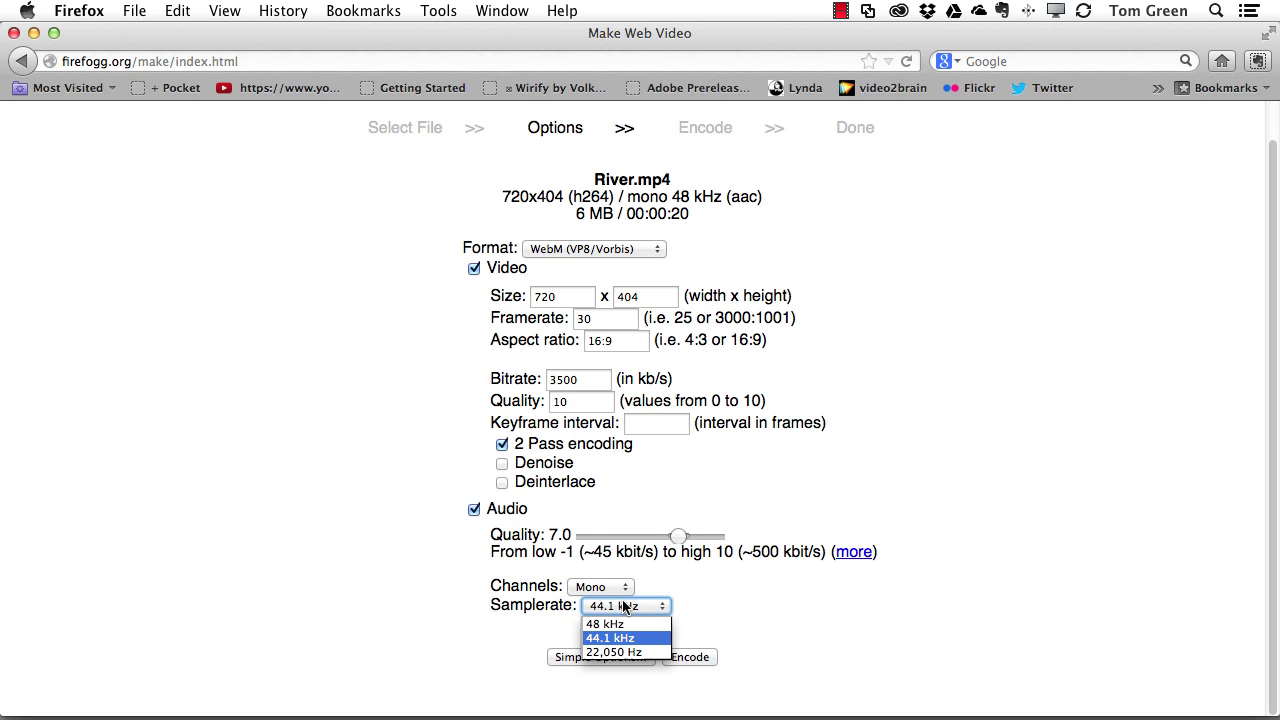
left_click(626, 652)
left_click(738, 584)
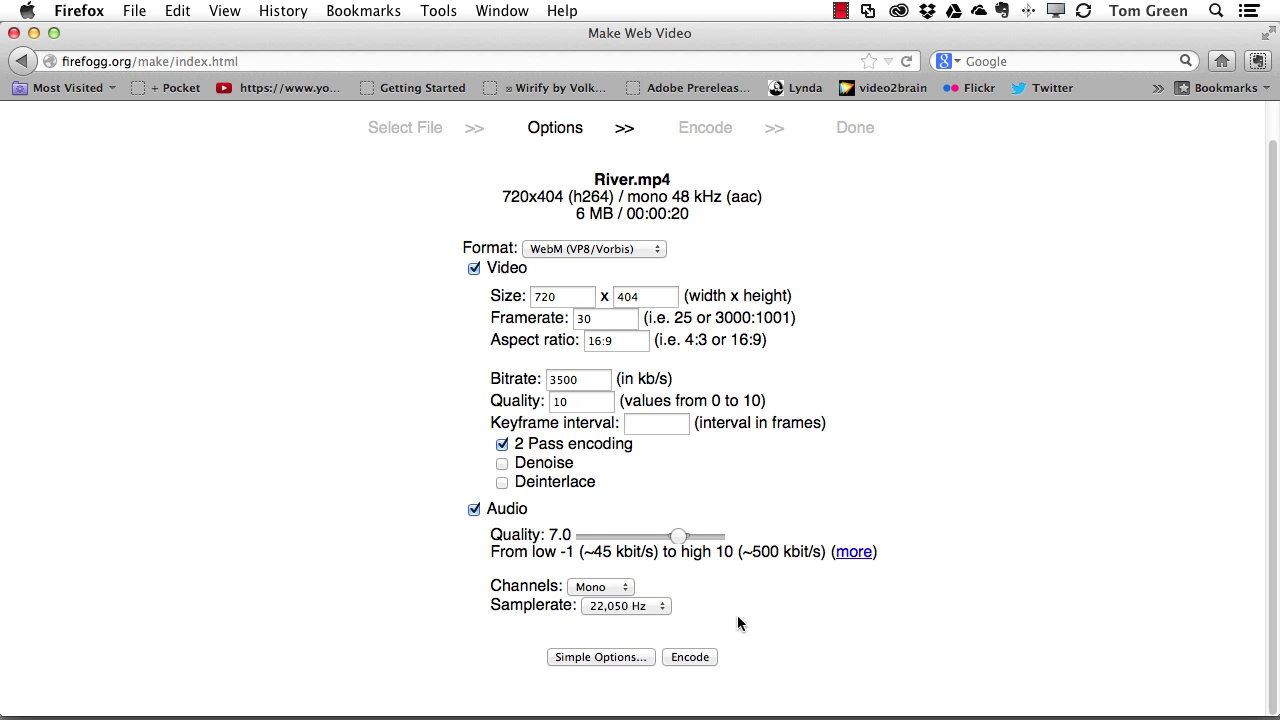
left_click(689, 658)
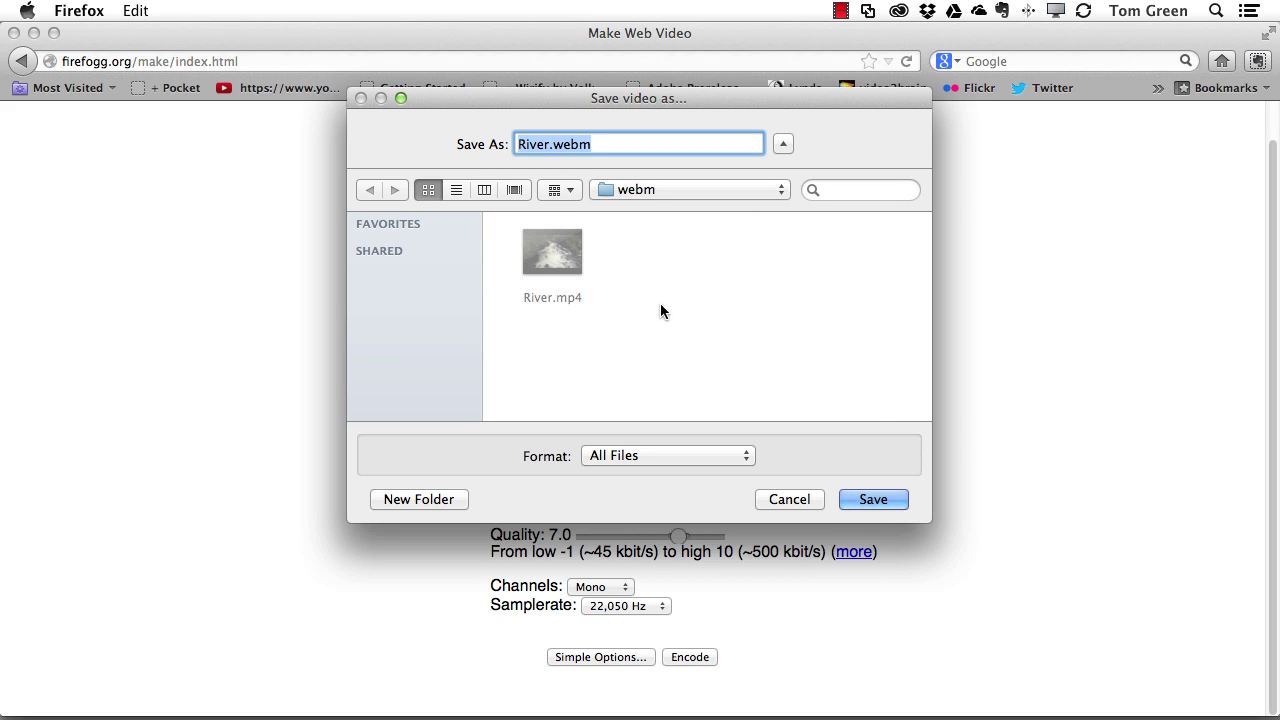
Step: Save as River.webm in the webm folder and let the encode reach Done
left_click(870, 505)
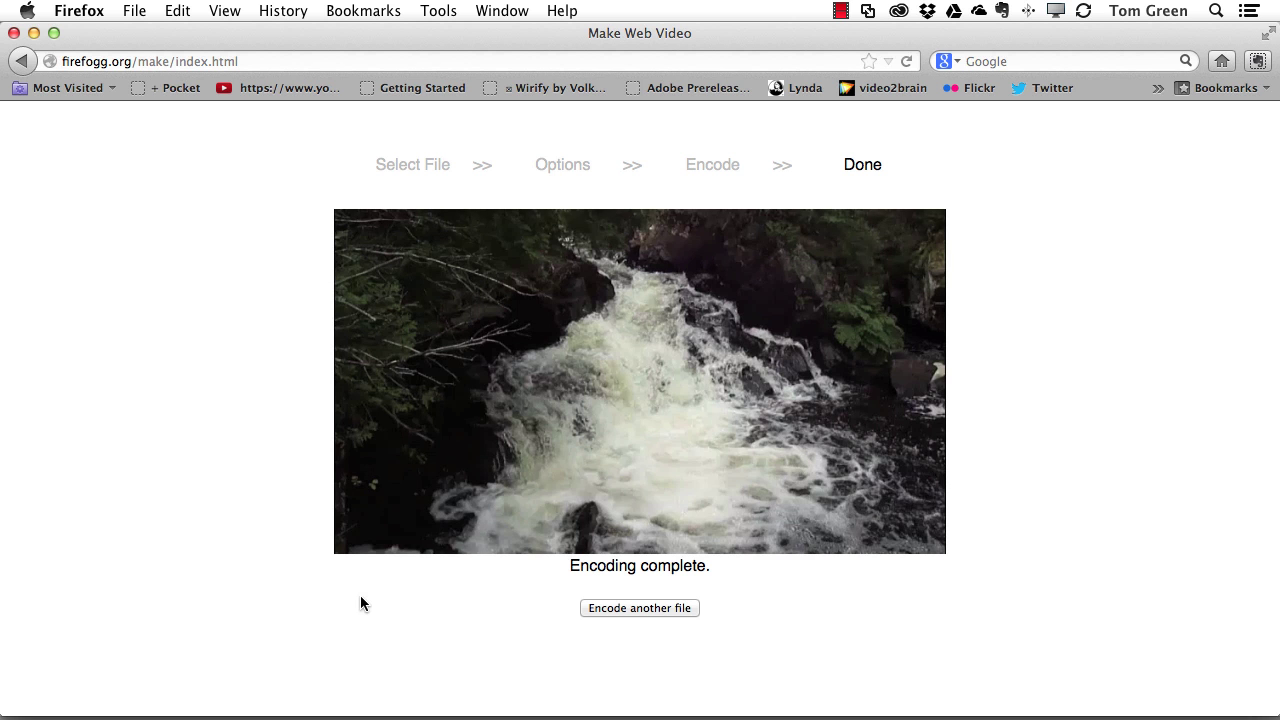
Step: Play the encoded preview to about 0:03, then switch to Finder's webm folder
left_click(342, 540)
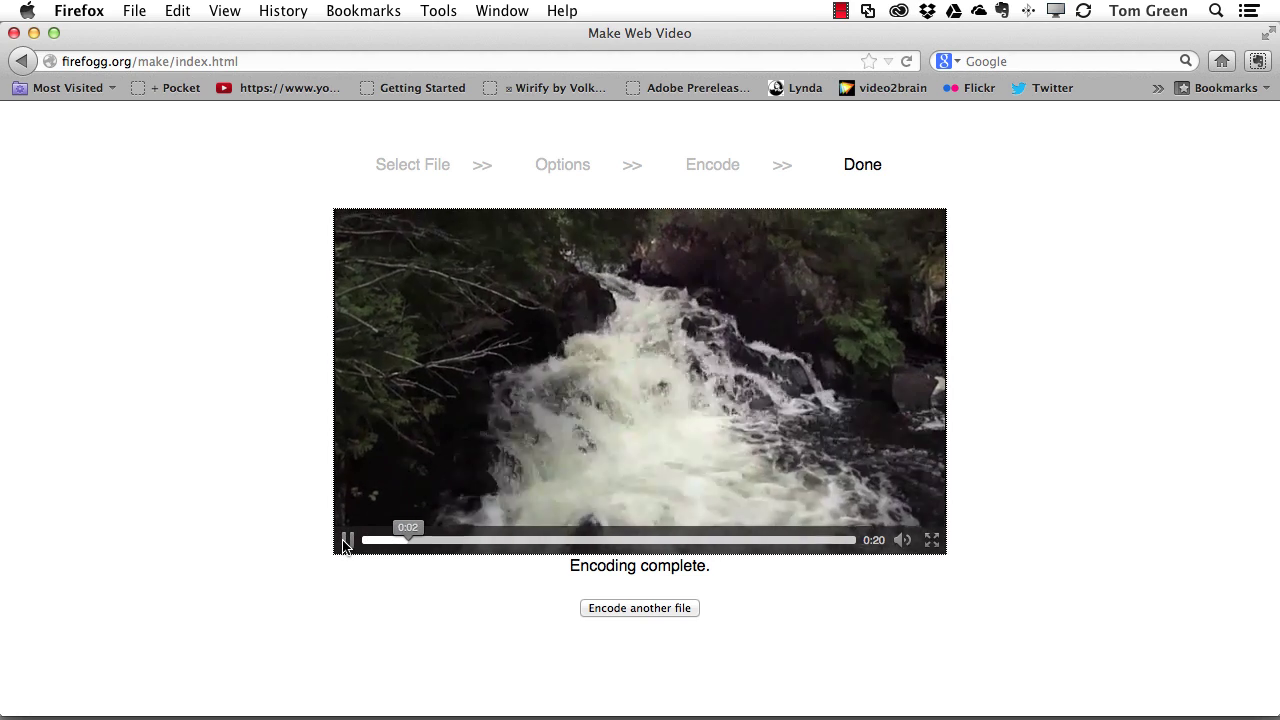
left_click(342, 543)
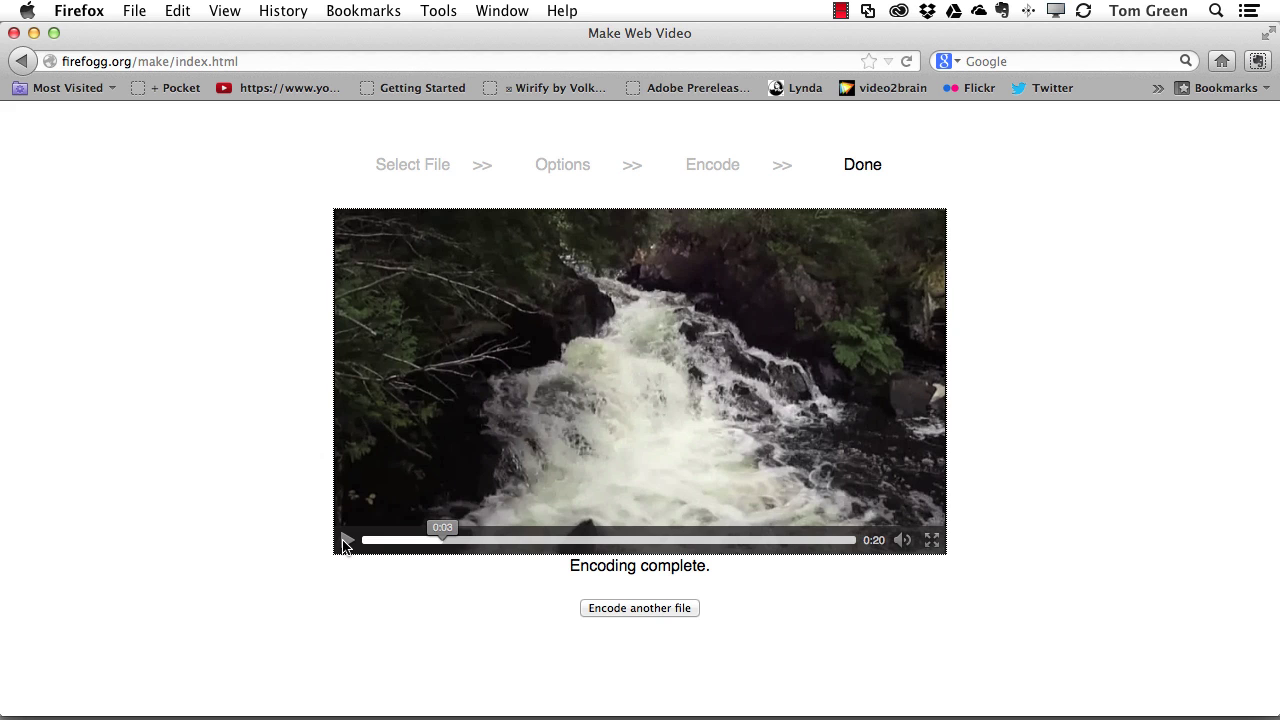
key("super+Tab")
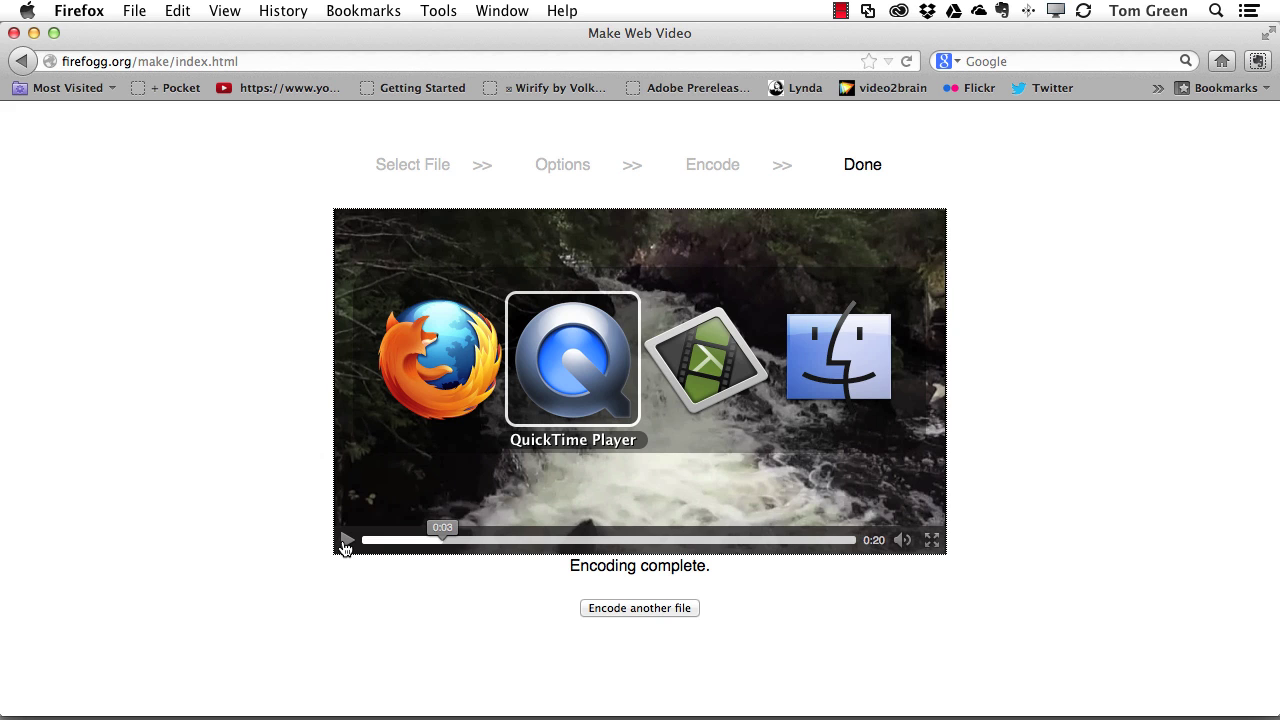
key("super+Tab")
key("super+Tab")
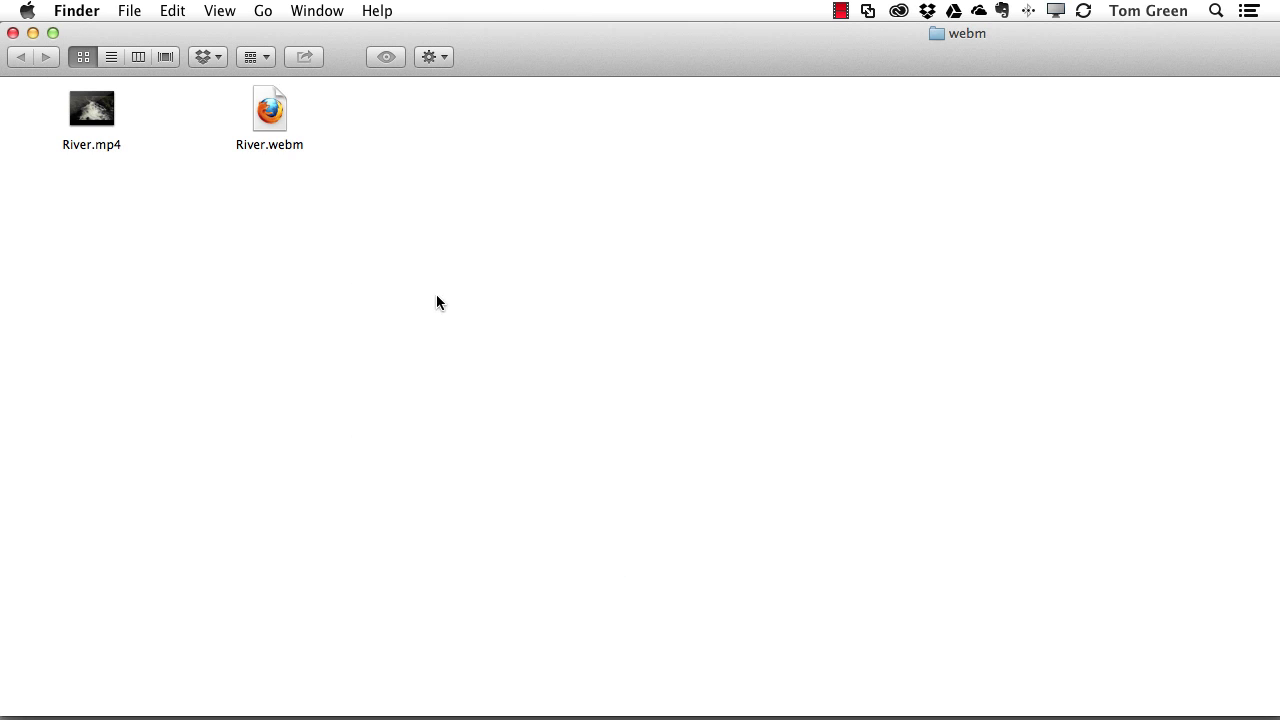
Step: Open River.webm from the webm folder so it plays in Firefox
left_click(266, 114)
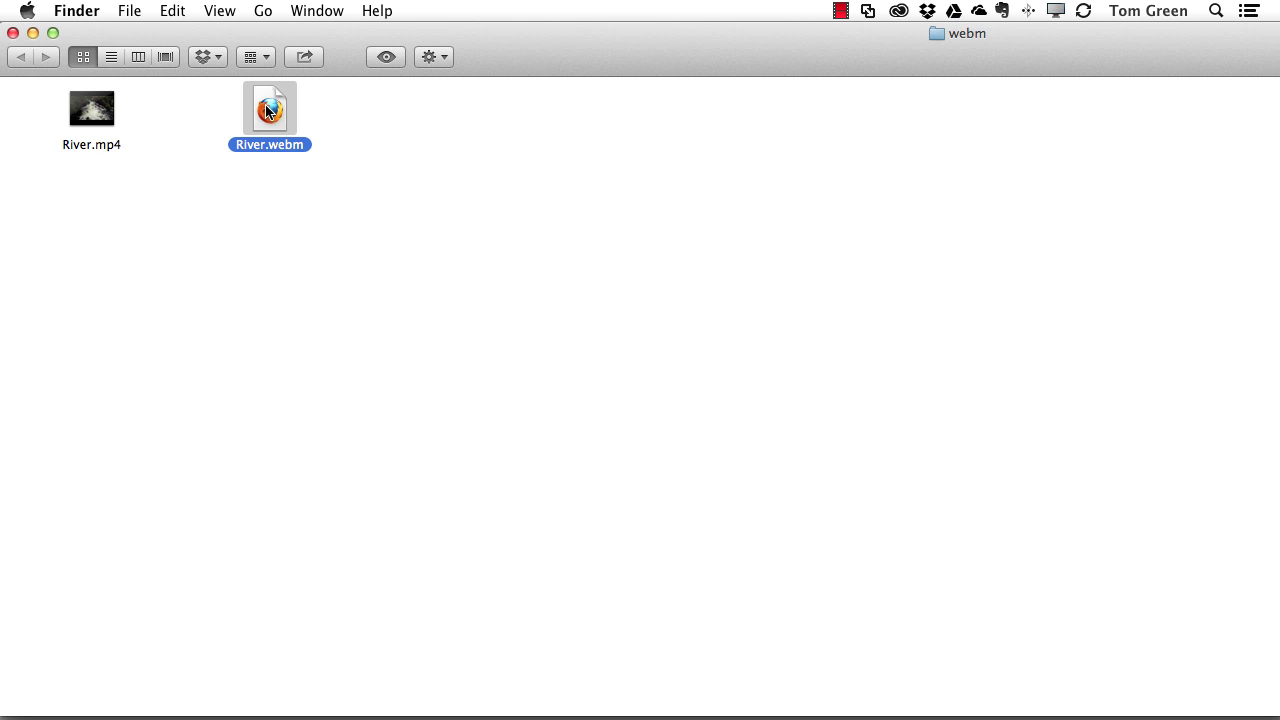
double_click(266, 114)
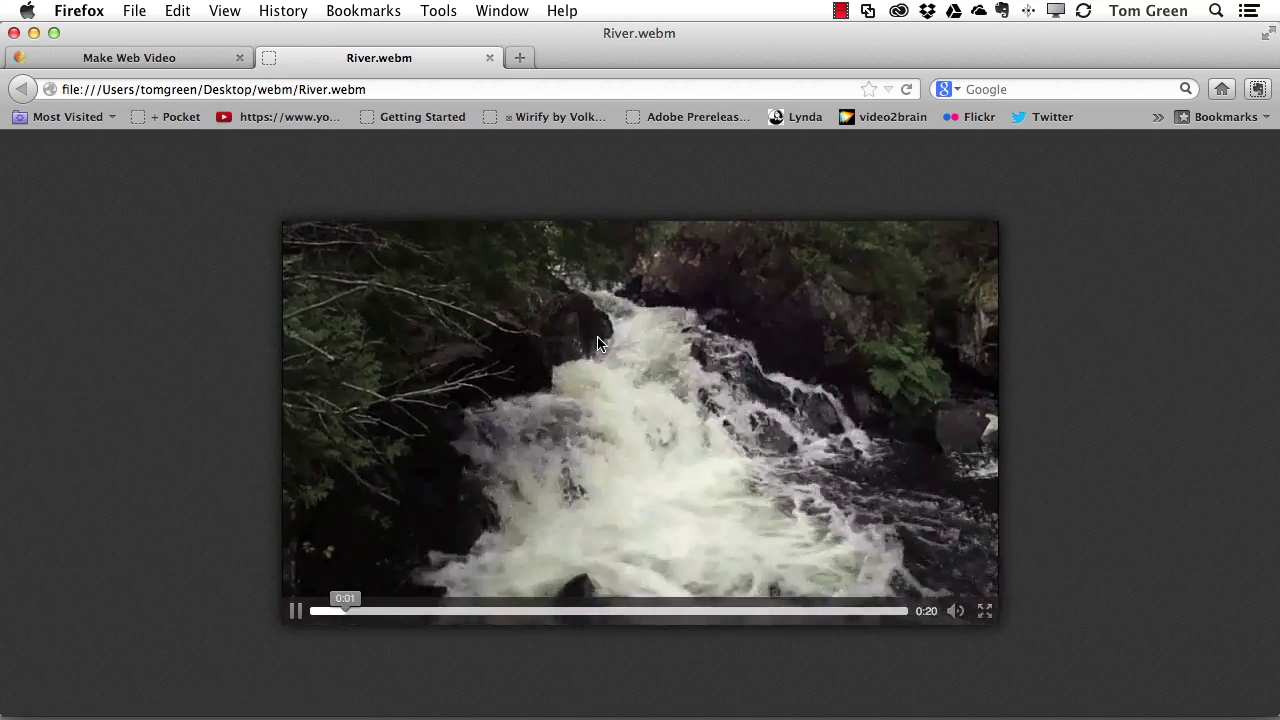
Step: Pause River.webm and go back to the Make Web Video tab
left_click(295, 610)
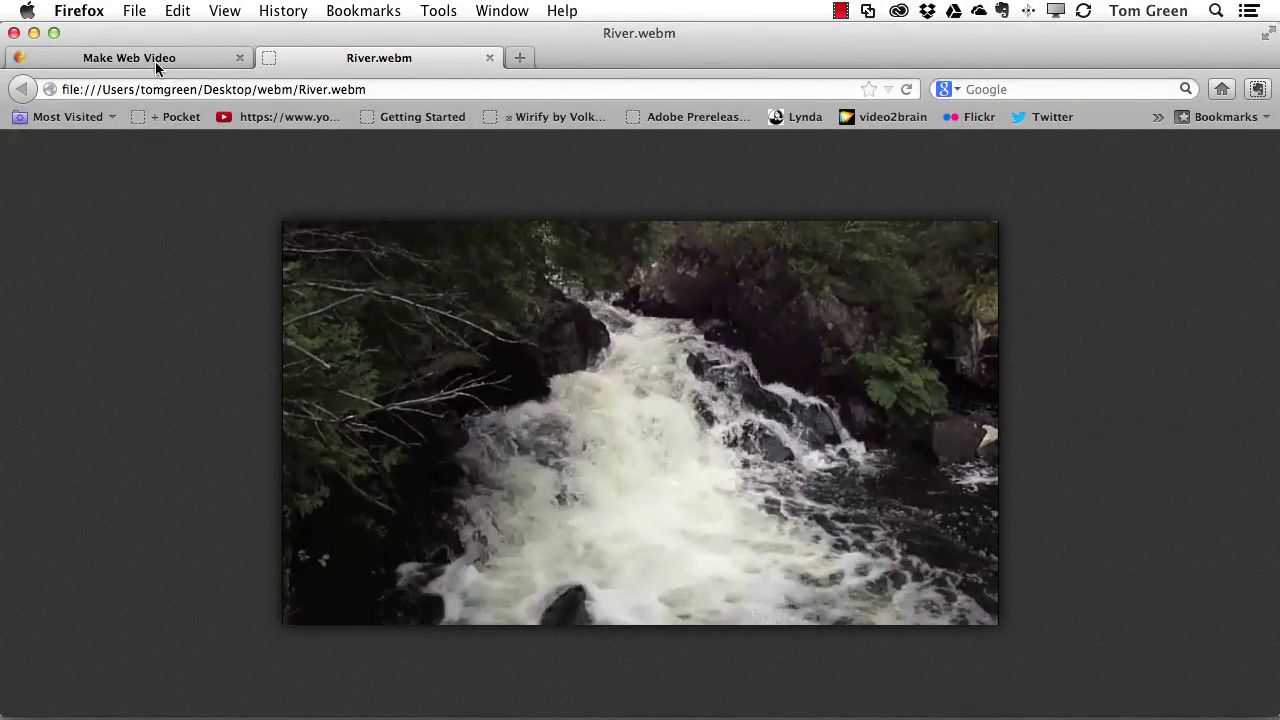
left_click(192, 62)
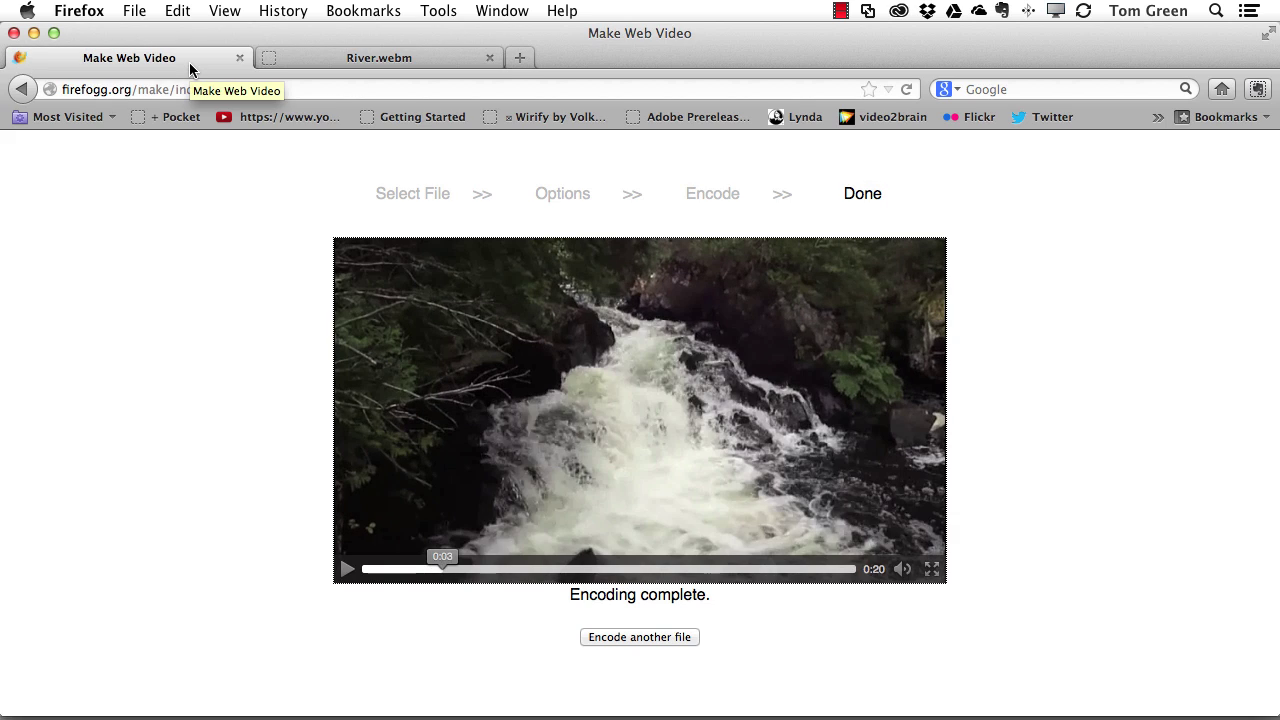